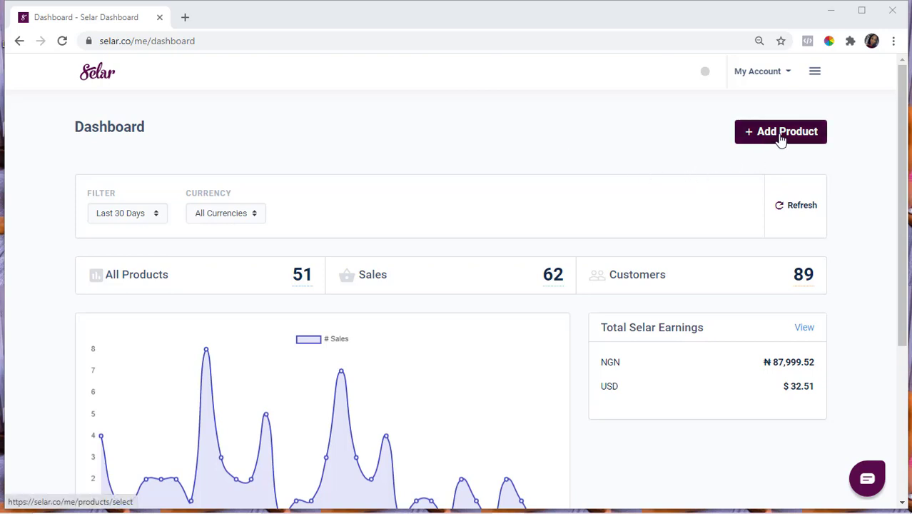
- Start adding a new product of the Service type
click(815, 72)
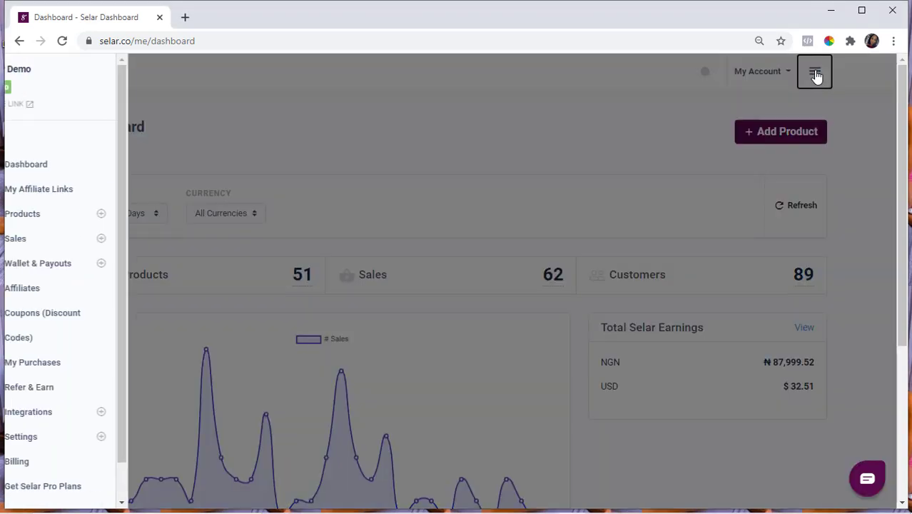
click(94, 218)
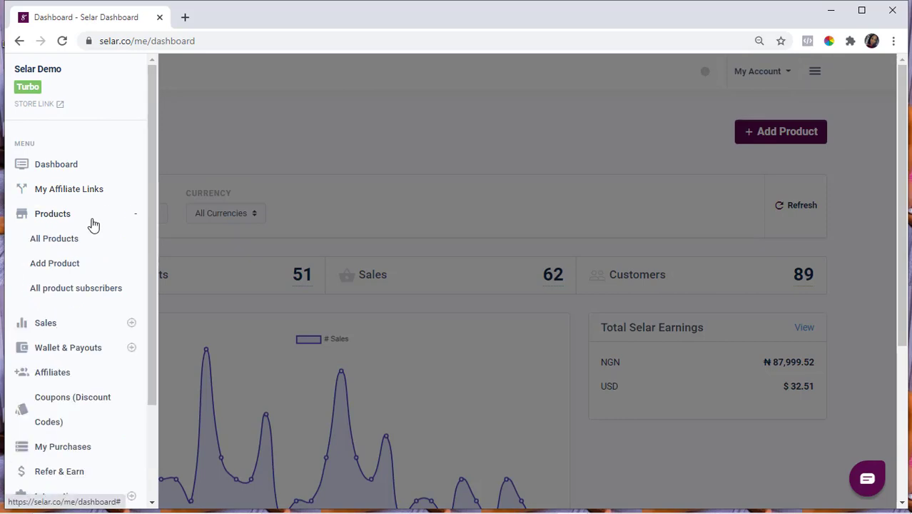
click(54, 265)
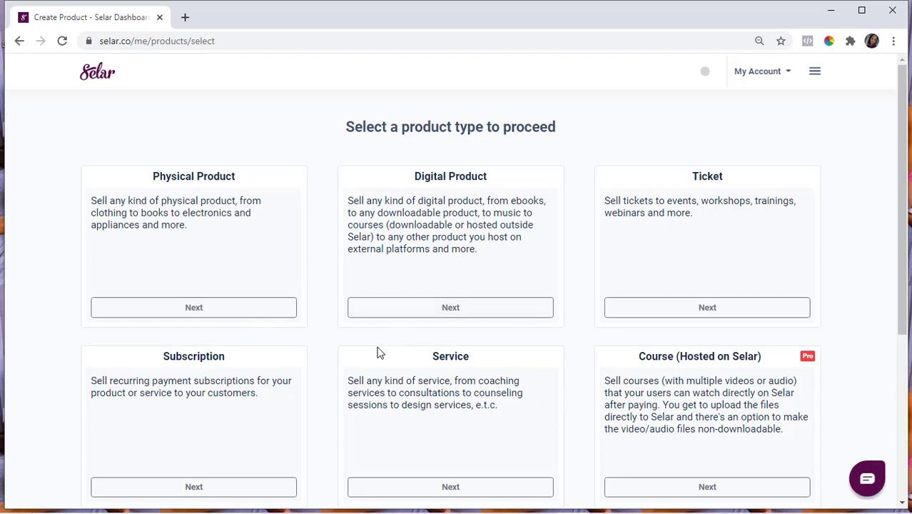
click(443, 487)
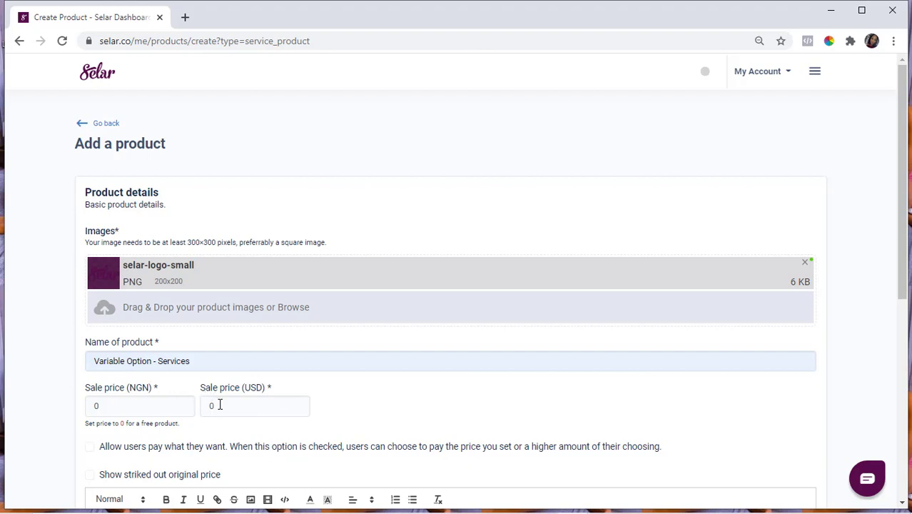
- Set the product's sale price to 25000 NGN and 50 USD
click(114, 409)
key(BackSpace)
text(25000)
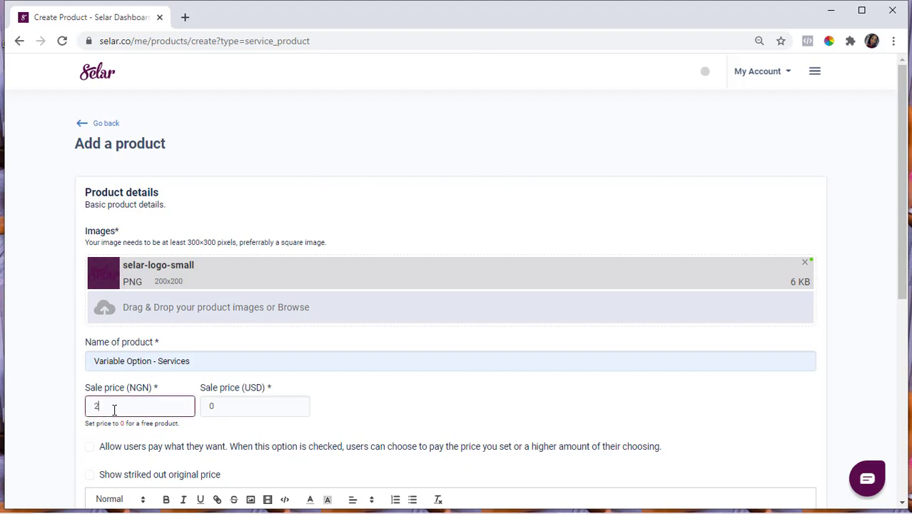
key(Tab)
text(50)
scroll(114, 410, down, 2)
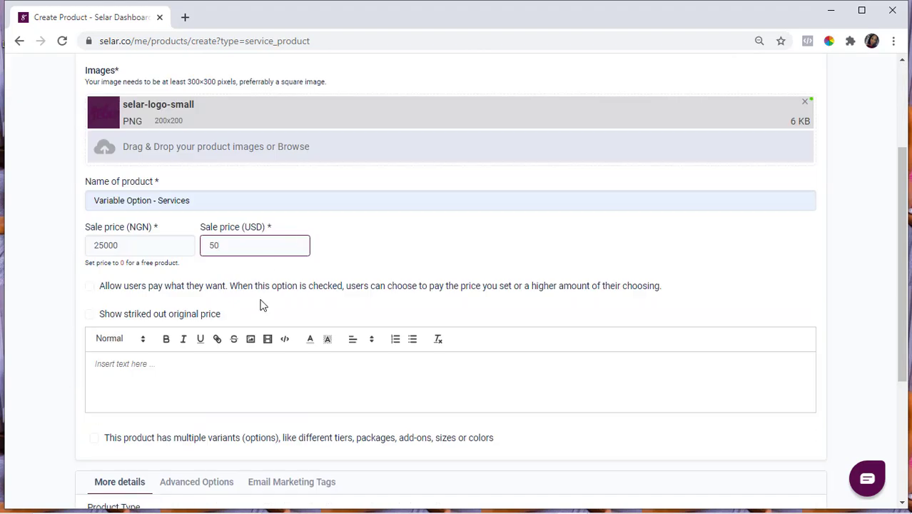
click(174, 314)
click(90, 315)
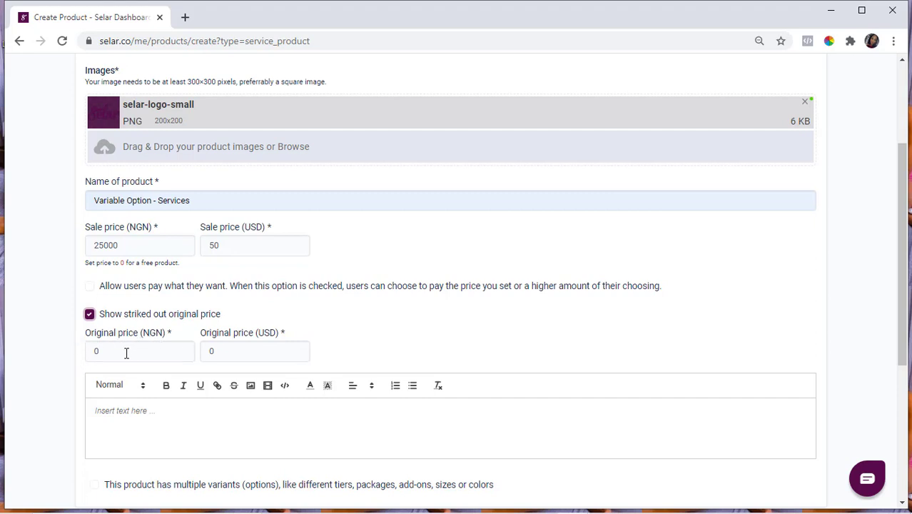
click(93, 323)
click(89, 314)
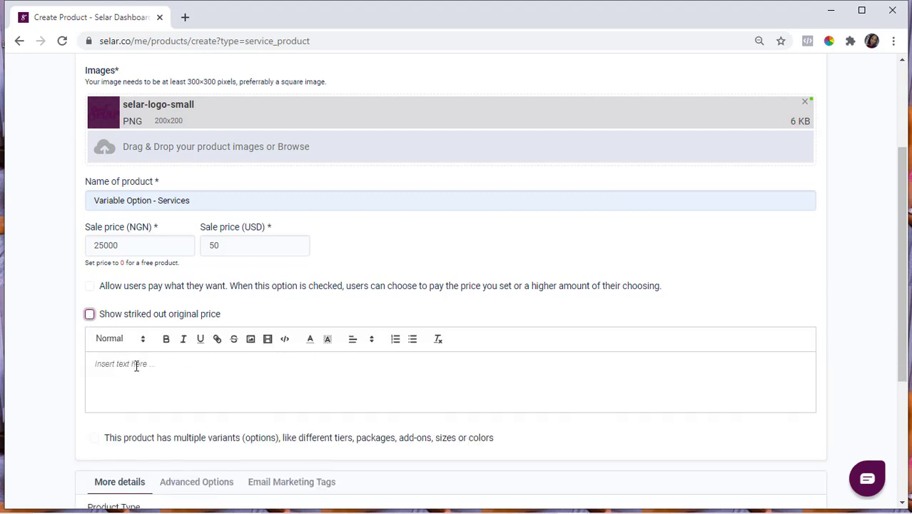
click(142, 341)
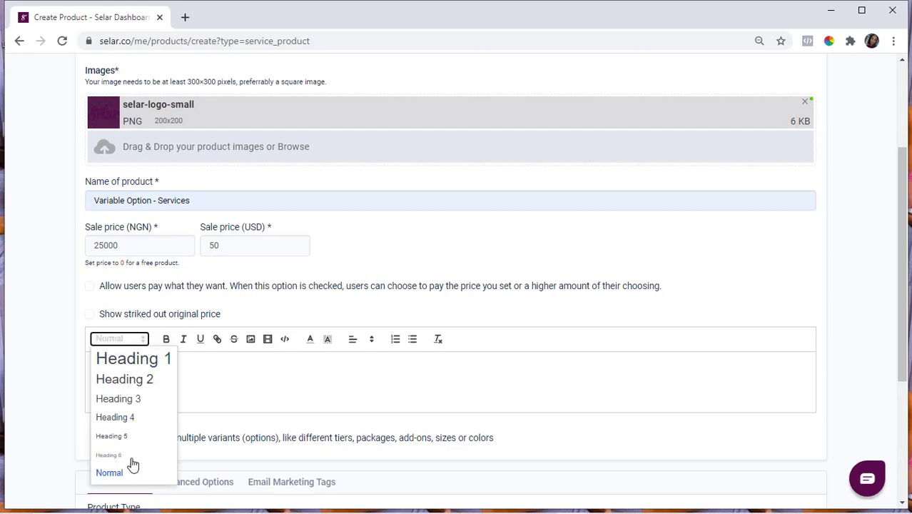
click(214, 390)
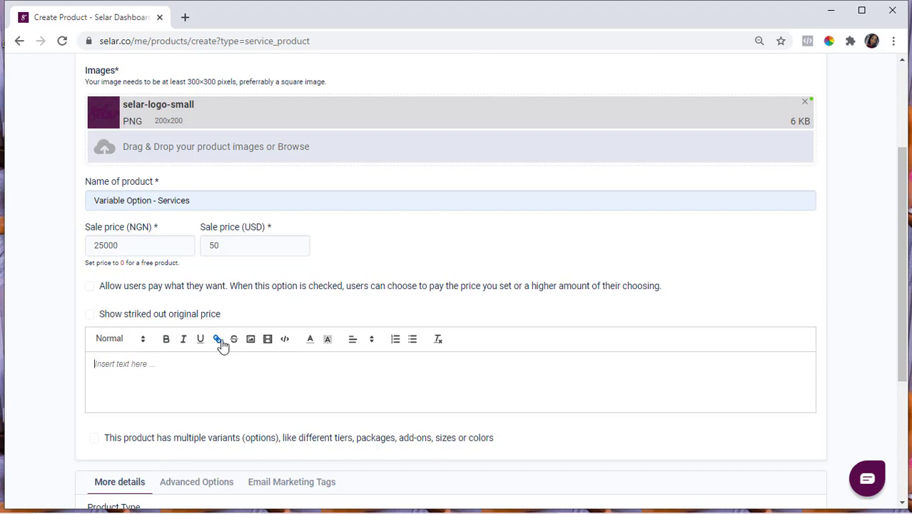
click(268, 339)
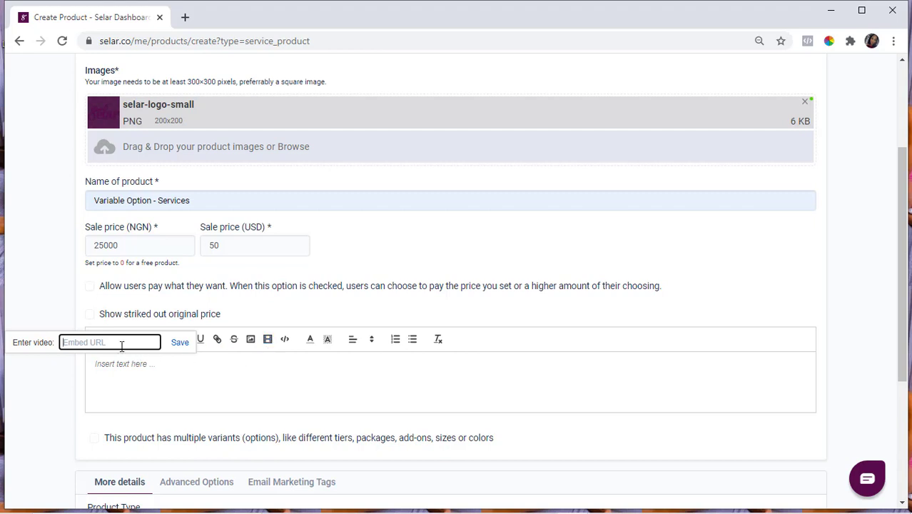
- Enter "This is a test product." as the product description
click(246, 368)
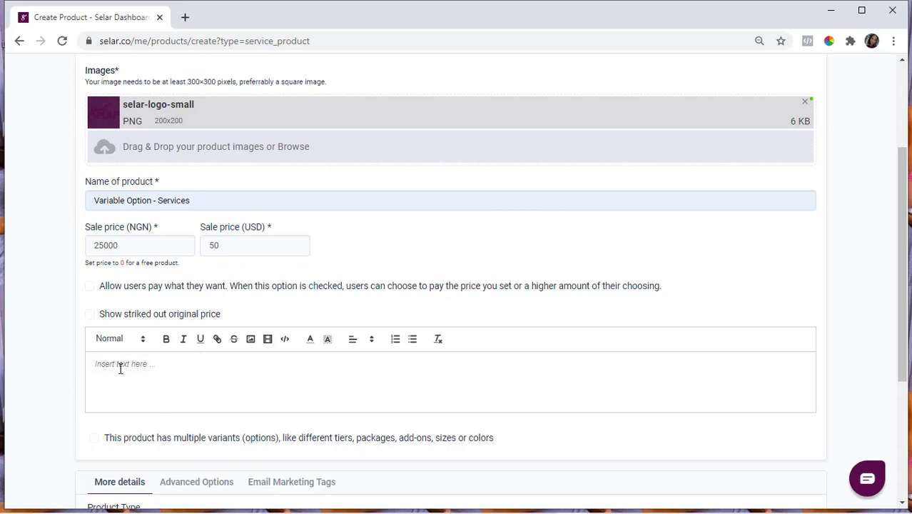
text(This is a test product.)
- Enable multiple variants for the product and add a first variant named SELECT PLAN
scroll(169, 261, down, 3)
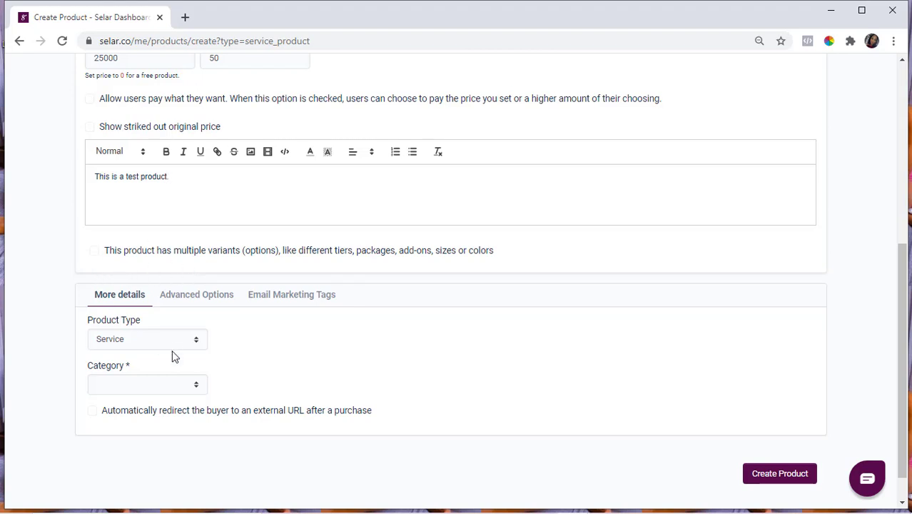
click(95, 251)
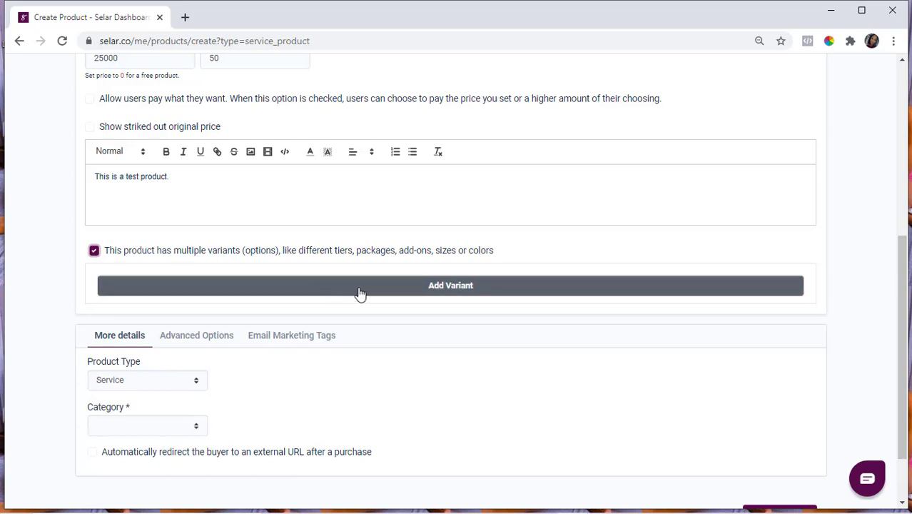
click(455, 286)
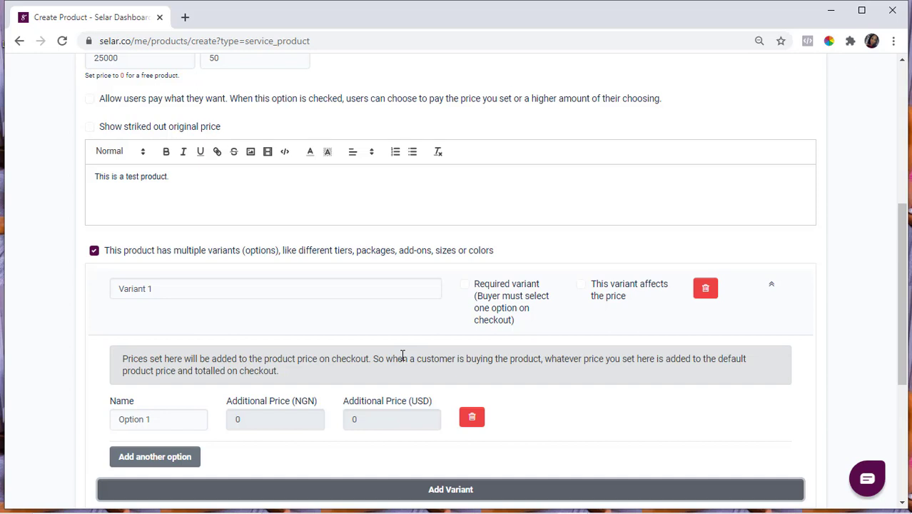
triple_click(137, 290)
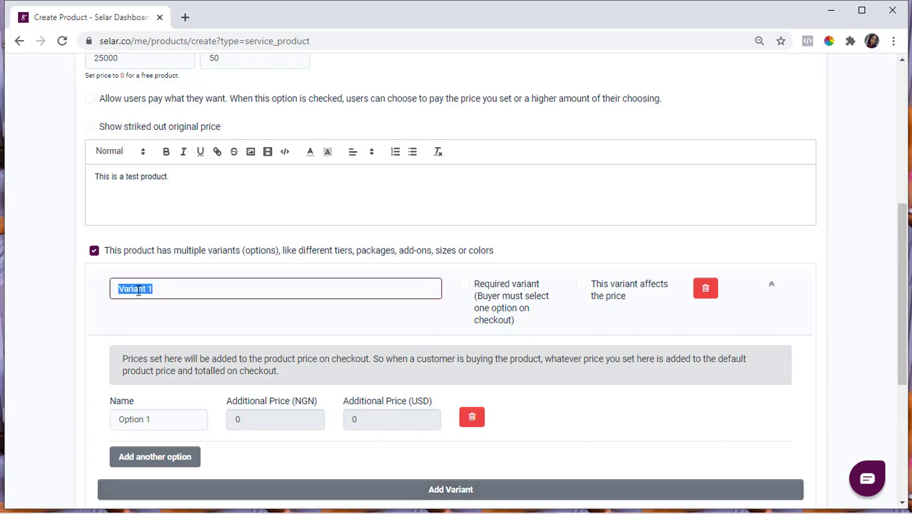
text(SELECT PLAN)
click(349, 300)
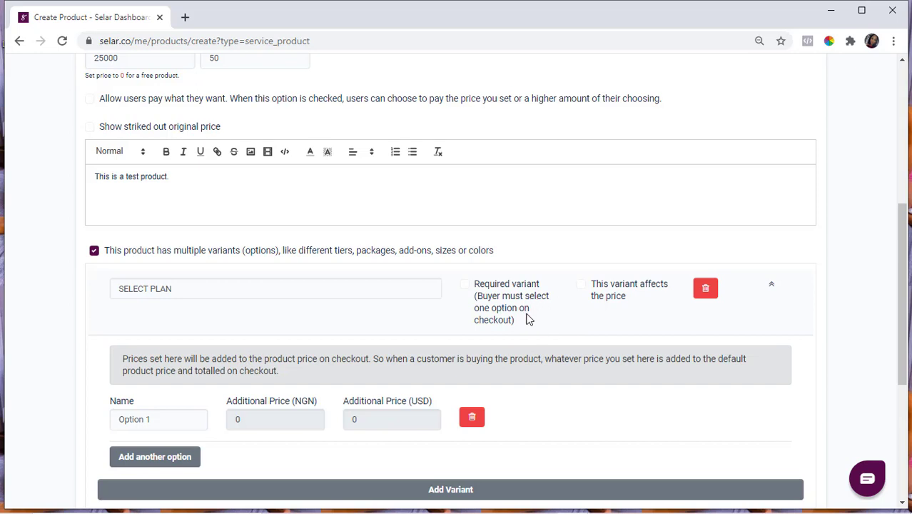
- Make the SELECT PLAN variant required and price-affecting, and name its first option Service Only
click(465, 285)
click(465, 286)
click(465, 285)
click(582, 285)
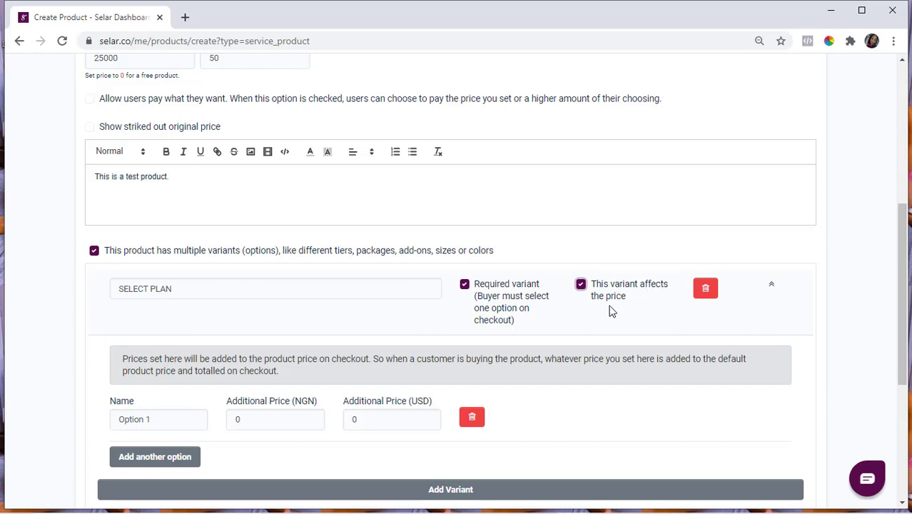
scroll(864, 407, down, 2)
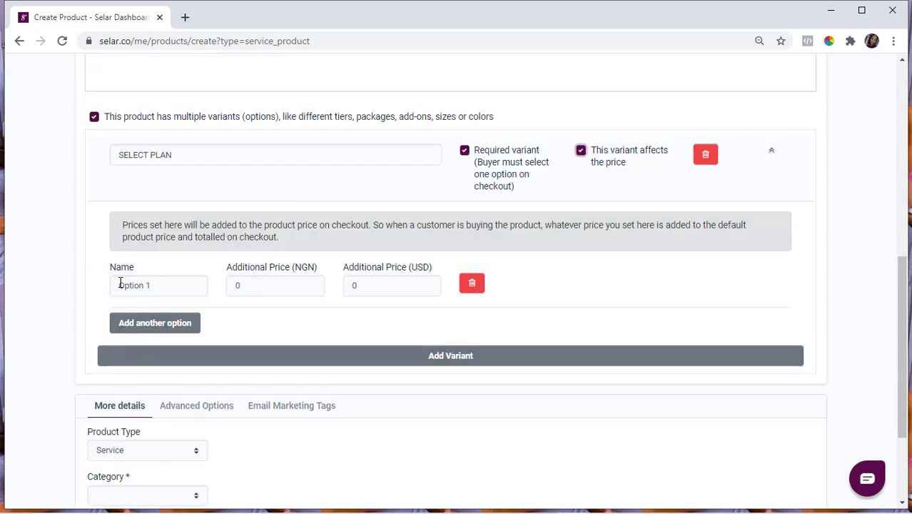
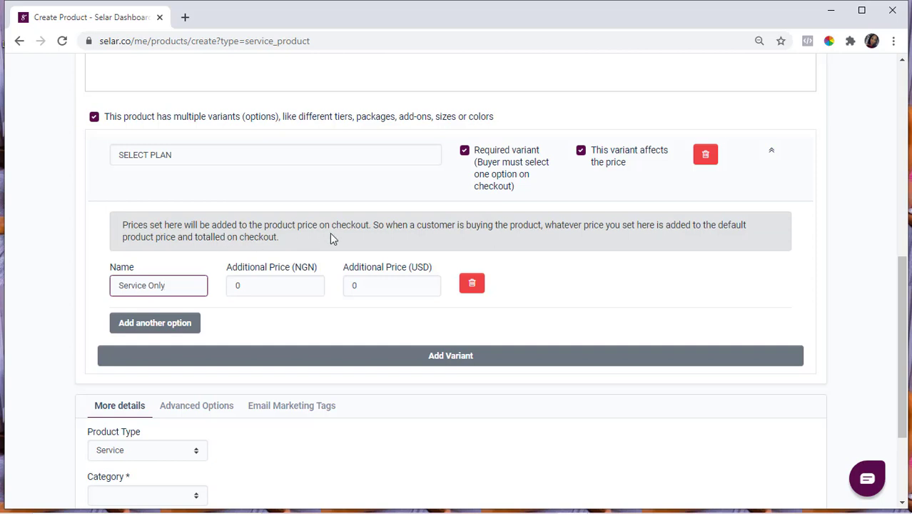
- Compare the product's base sale prices with the additional prices of the Service Only option
scroll(331, 235, up, 10)
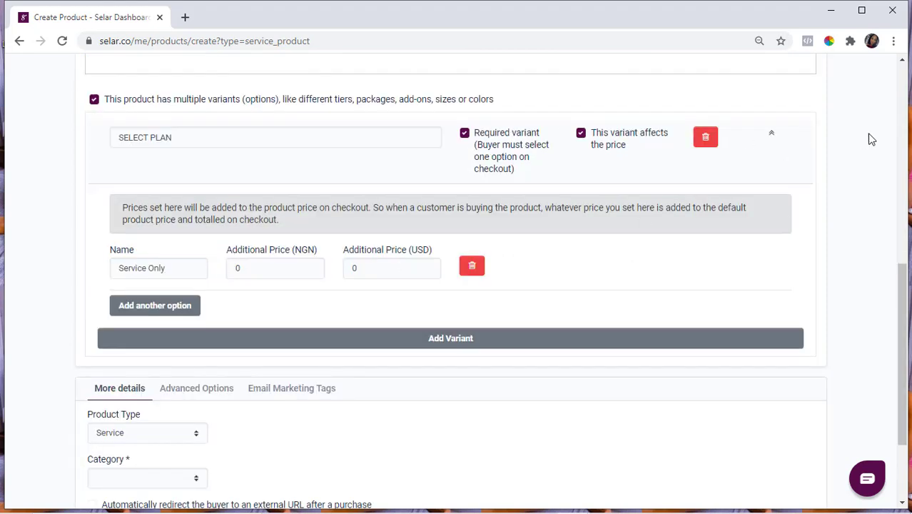
scroll(901, 153, up, 5)
scroll(903, 110, up, 2)
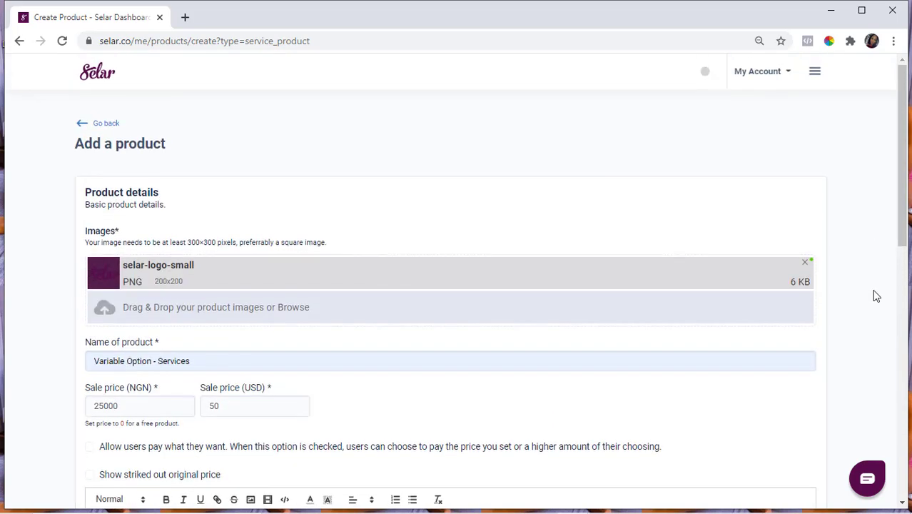
click(901, 339)
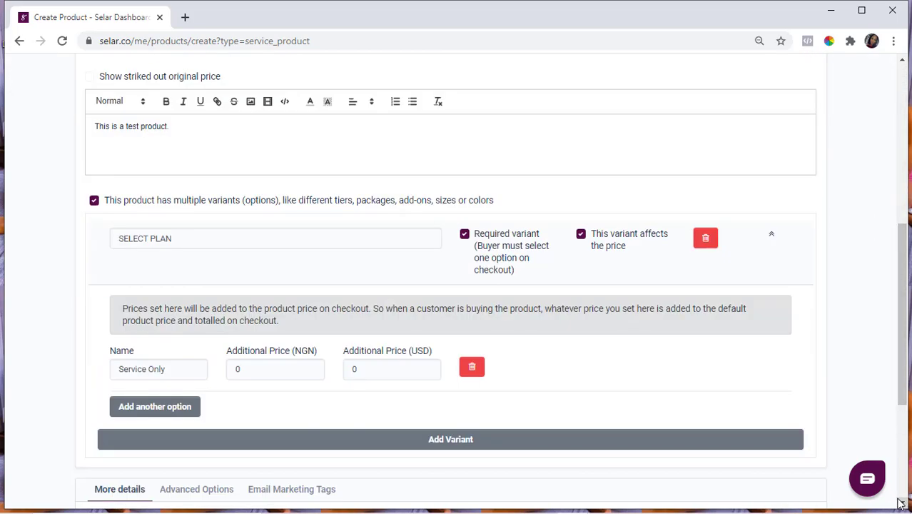
scroll(500, 400, down, 1)
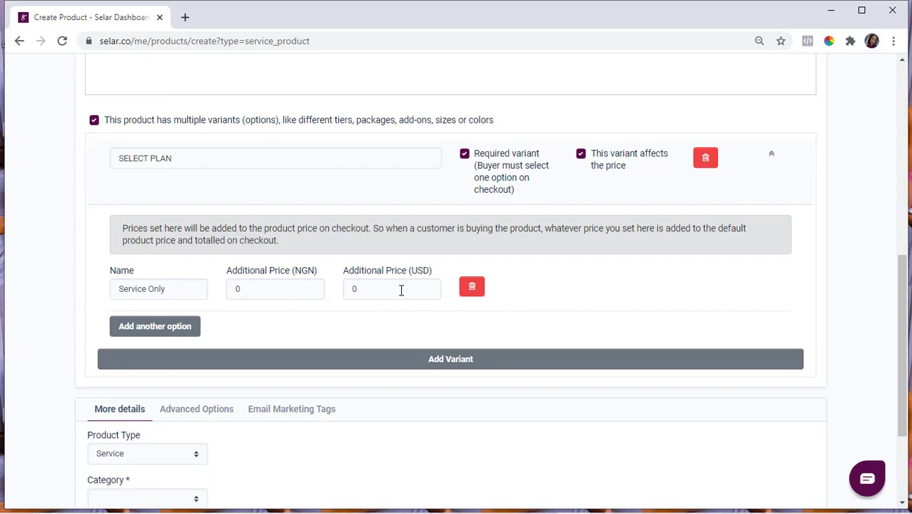
click(901, 130)
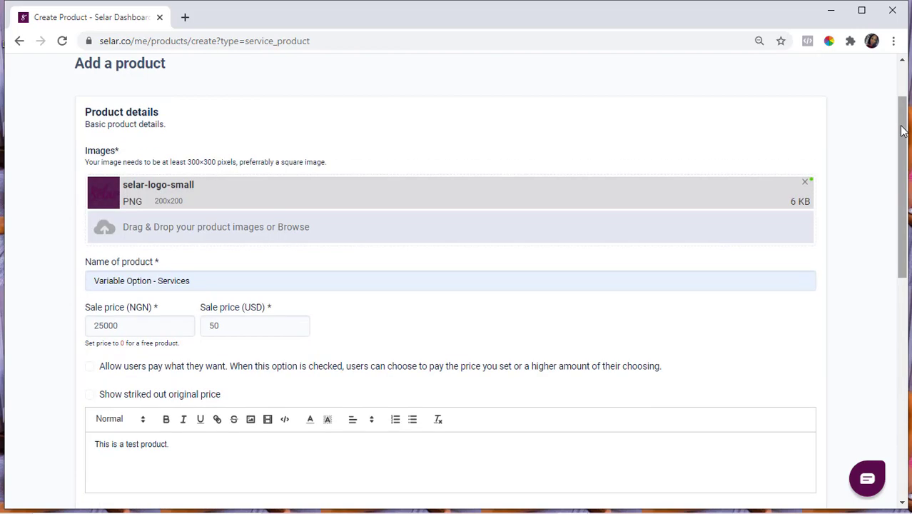
click(901, 422)
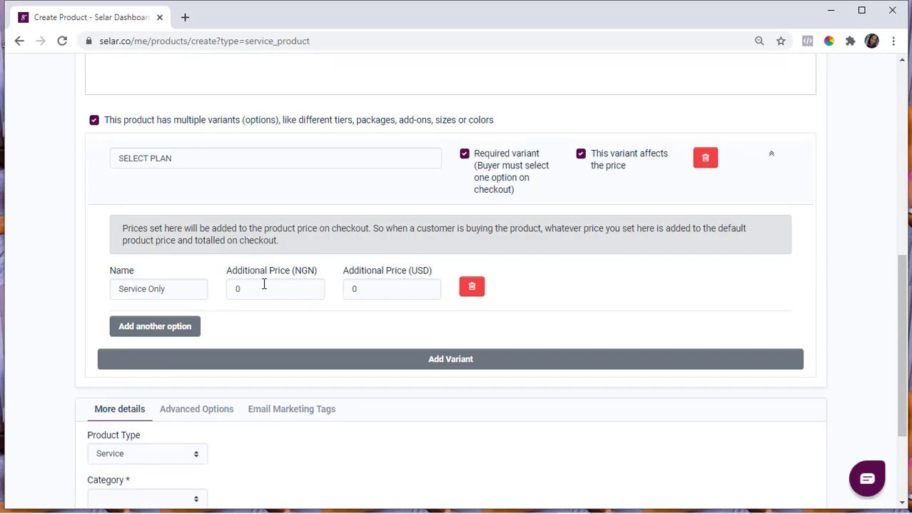
- Add a second option named Service and Workshop to SELECT PLAN, with additional prices of 5000 NGN and 10 USD
click(143, 327)
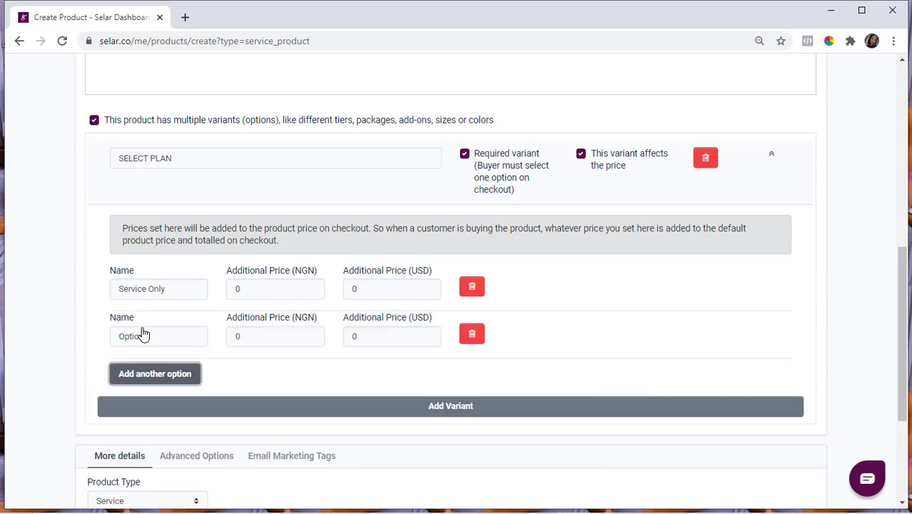
triple_click(135, 339)
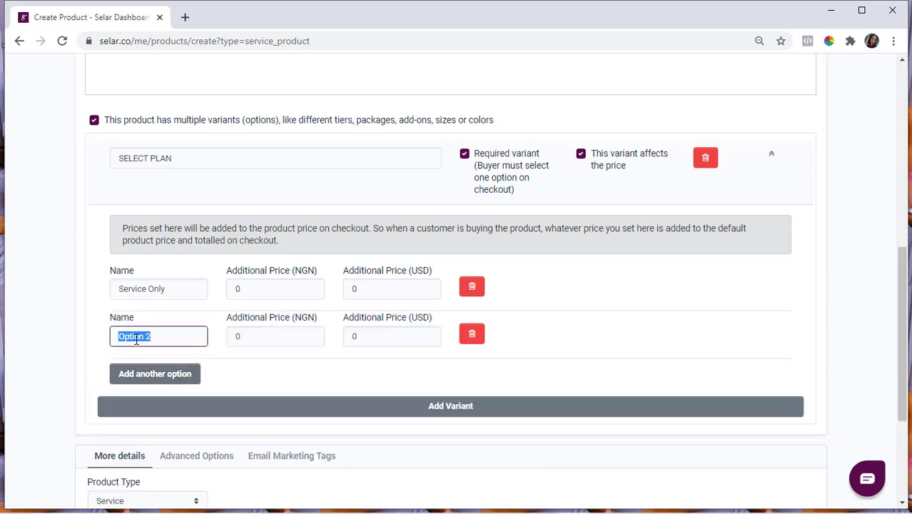
text(Service and Workshop)
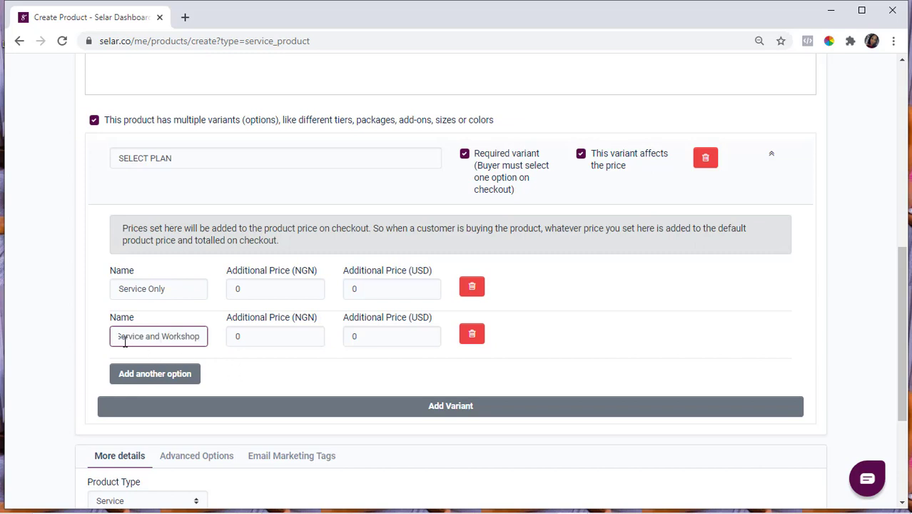
click(255, 343)
key(BackSpace)
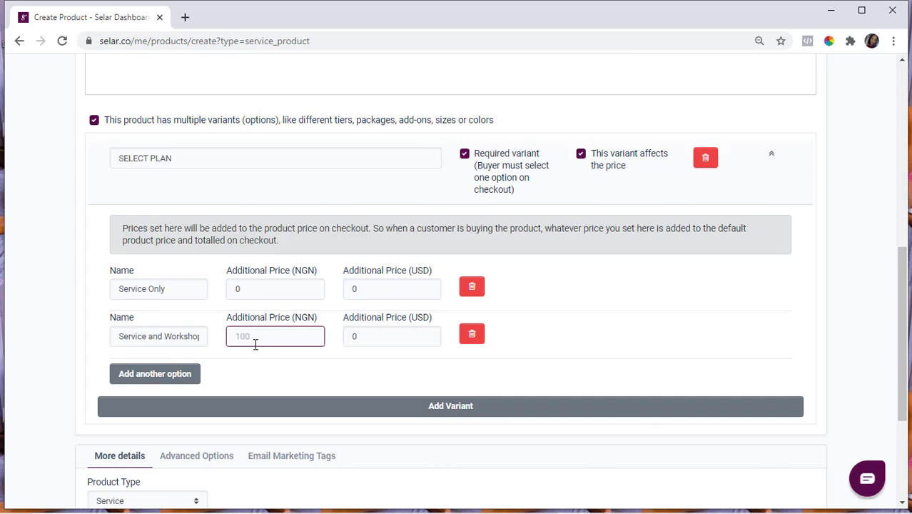
text(5000)
click(367, 341)
key(BackSpace)
text(10)
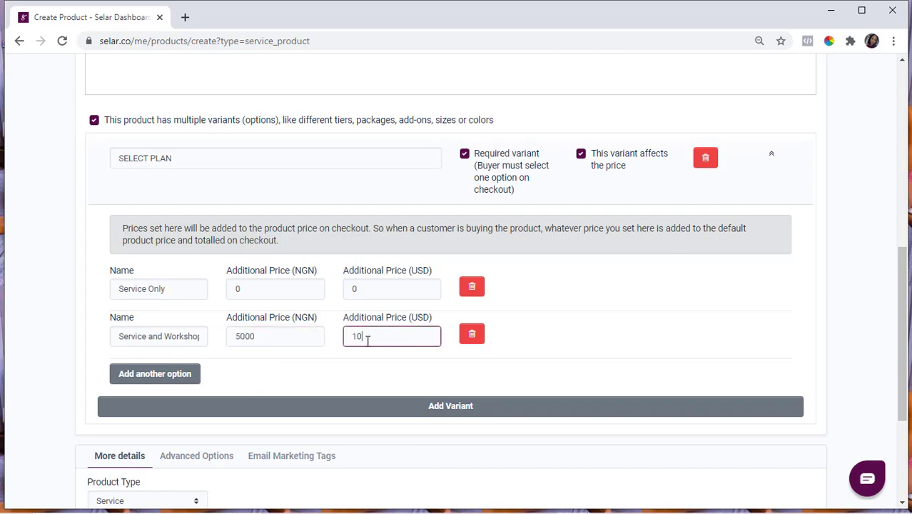
- Recheck the base sale prices against the option prices, and add a second variant below SELECT PLAN
click(901, 221)
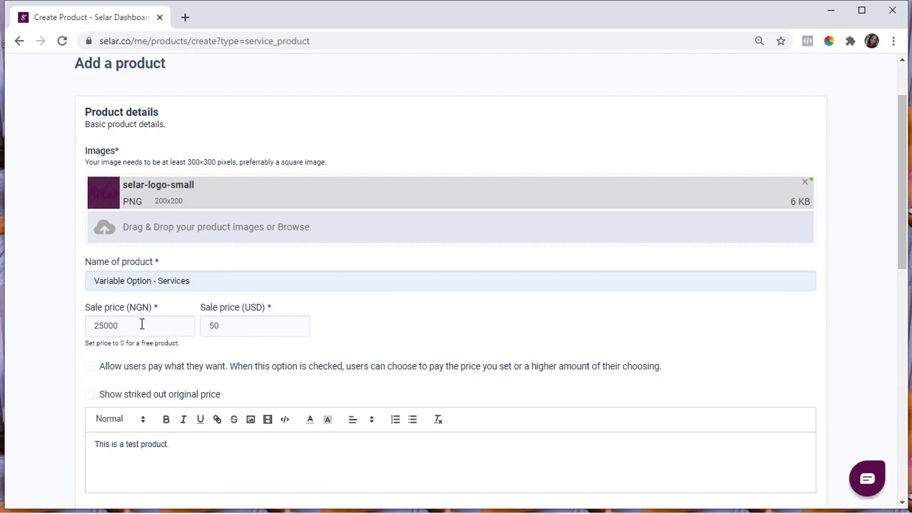
click(904, 333)
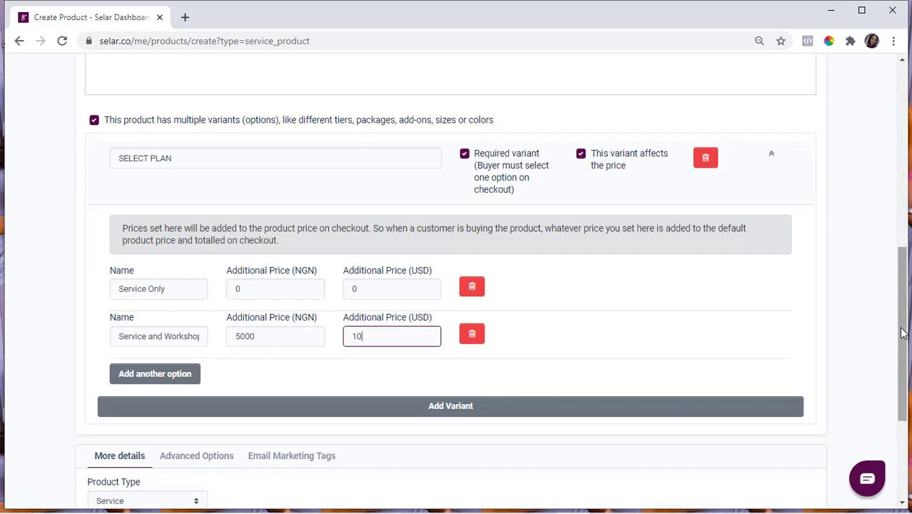
scroll(904, 332, down, 3)
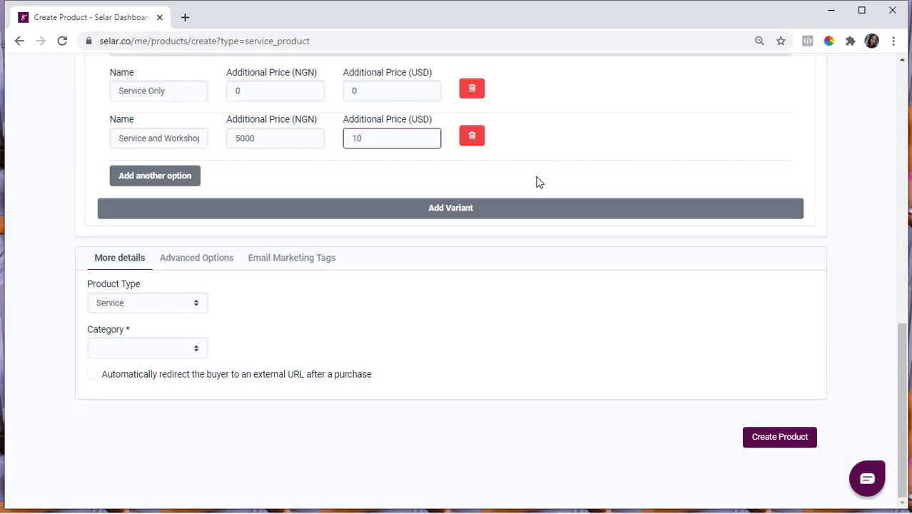
click(465, 210)
scroll(285, 179, up, 2)
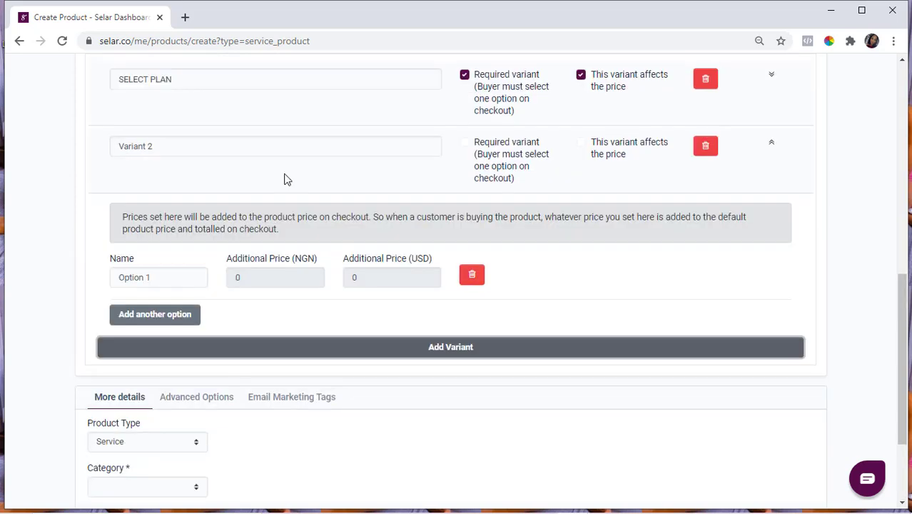
- Name the second variant SELECT TIME FRAME and make it a required variant
triple_click(141, 146)
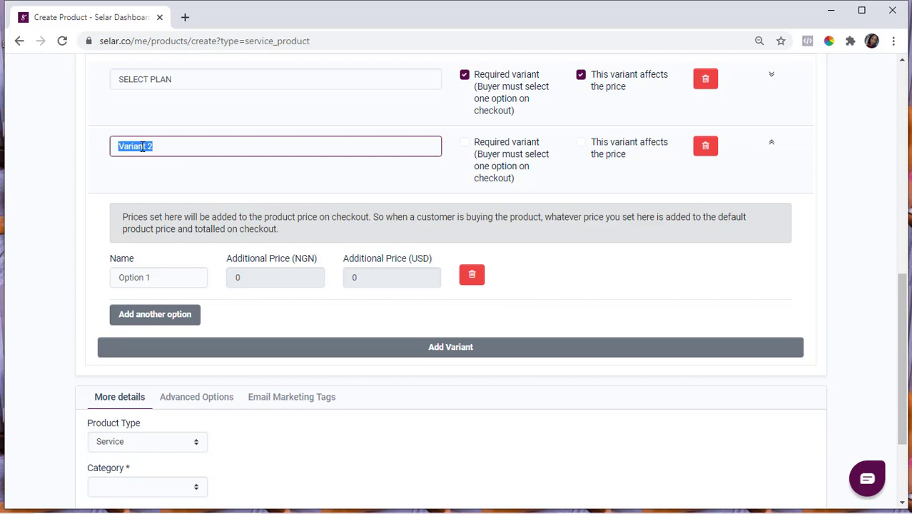
text(T)
key(BackSpace)
text(SELECT TIME FRAME)
click(301, 184)
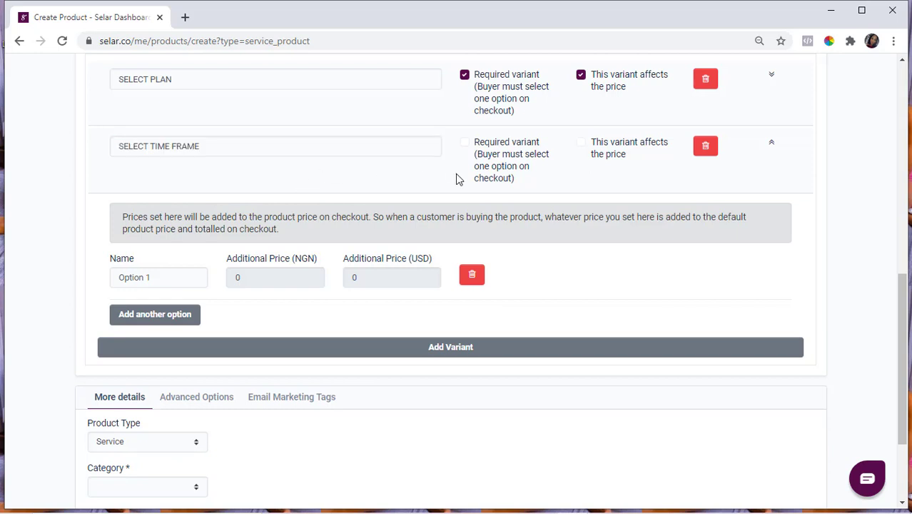
click(465, 142)
- Name the first option of the SELECT TIME FRAME variant 5 - 7 Days
triple_click(129, 279)
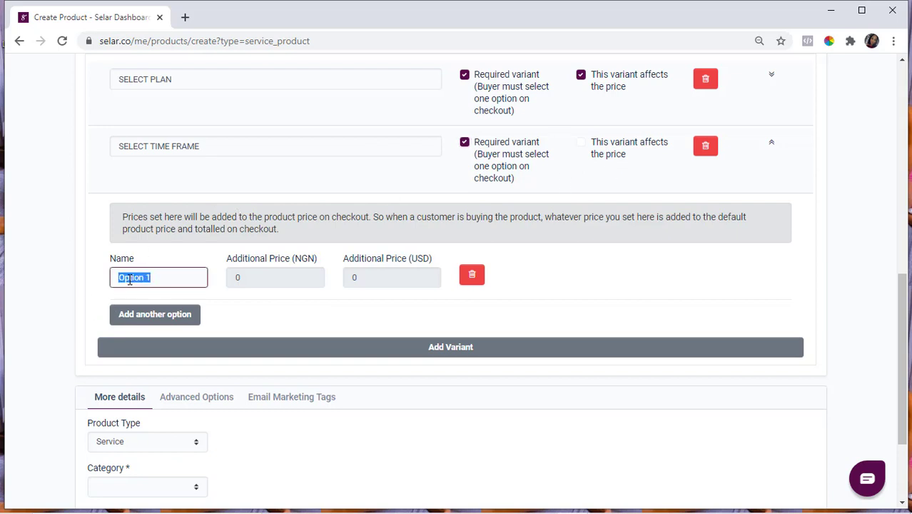
text(5 - 7 Days)
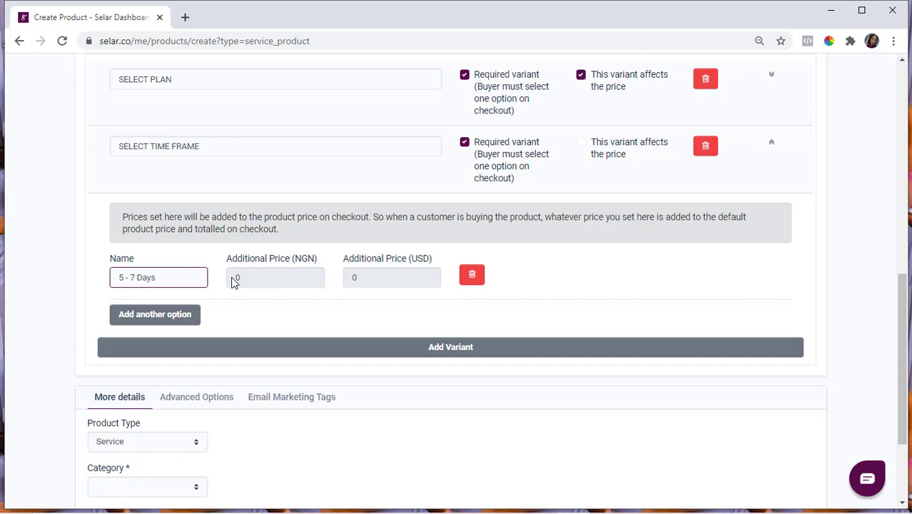
click(236, 280)
double_click(255, 281)
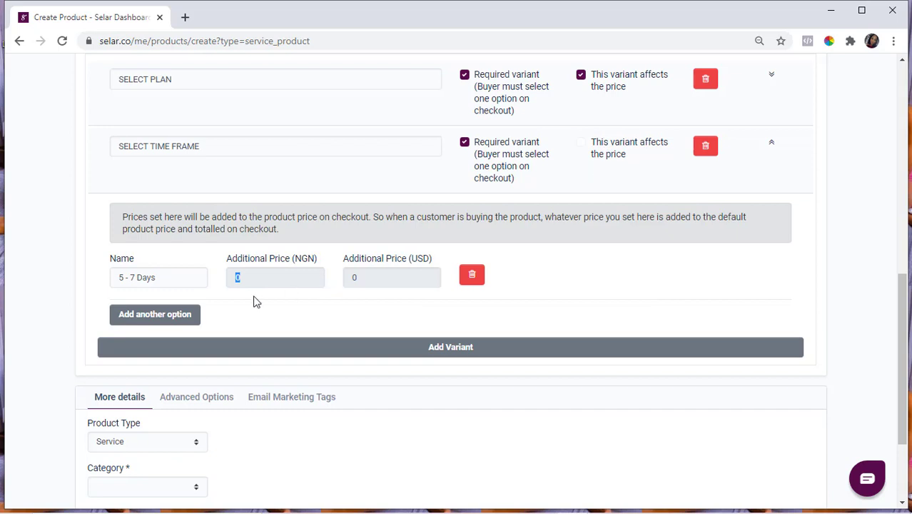
- Add a second option named 30 Days to SELECT TIME FRAME and collapse the variant
click(175, 321)
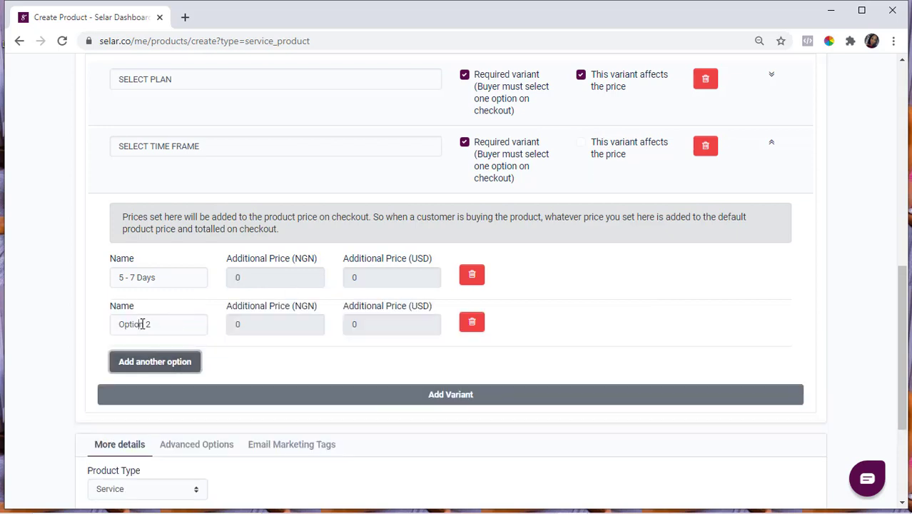
click(140, 324)
triple_click(139, 324)
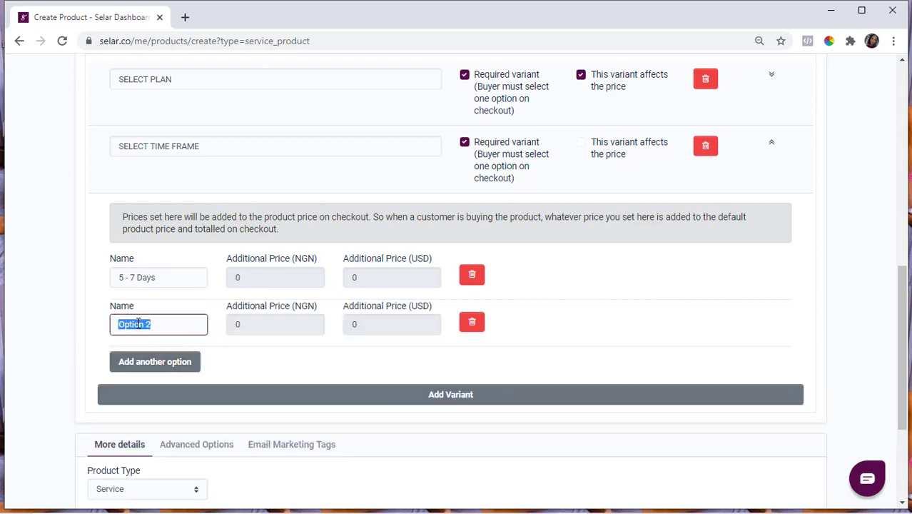
text(30 Days)
click(770, 147)
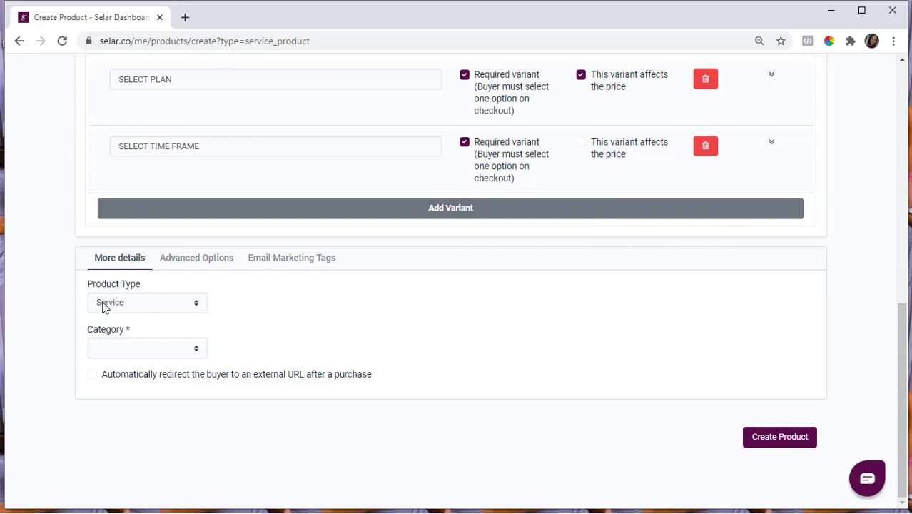
- Set the product category to Service and create the product, leaving the external URL redirect off
click(150, 351)
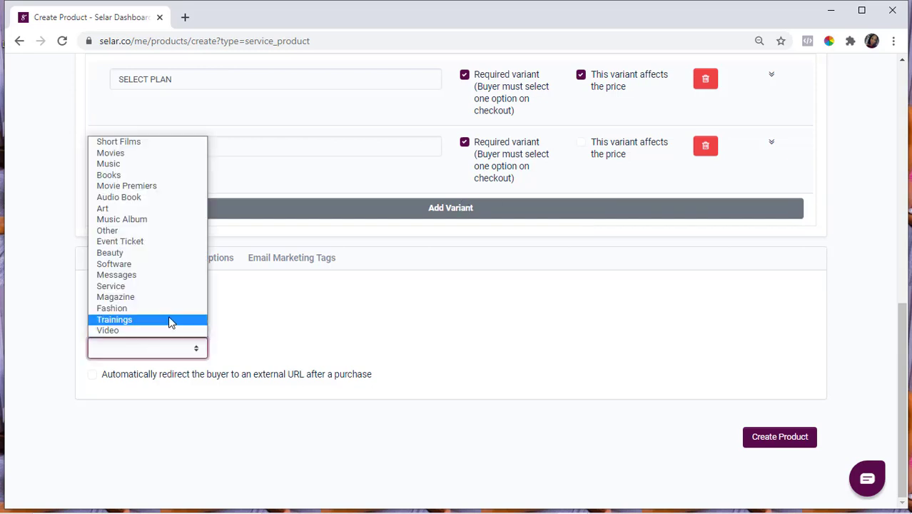
click(142, 288)
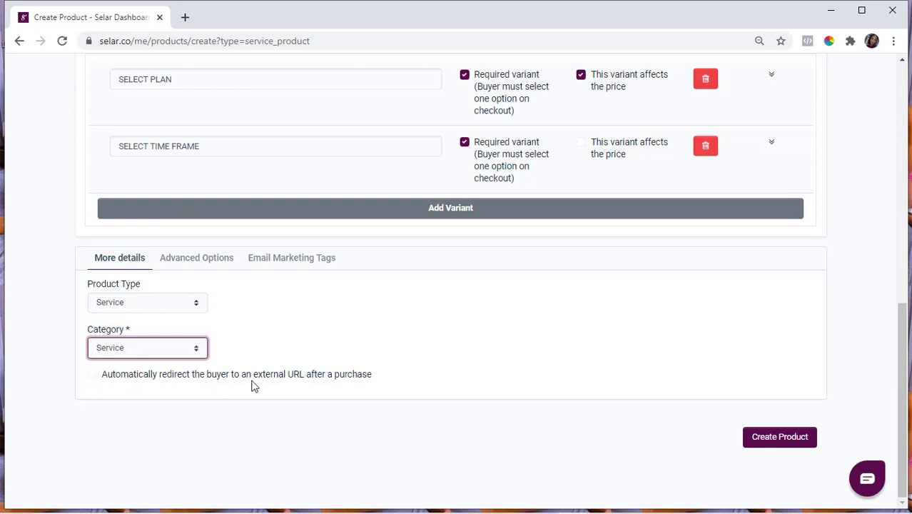
click(92, 375)
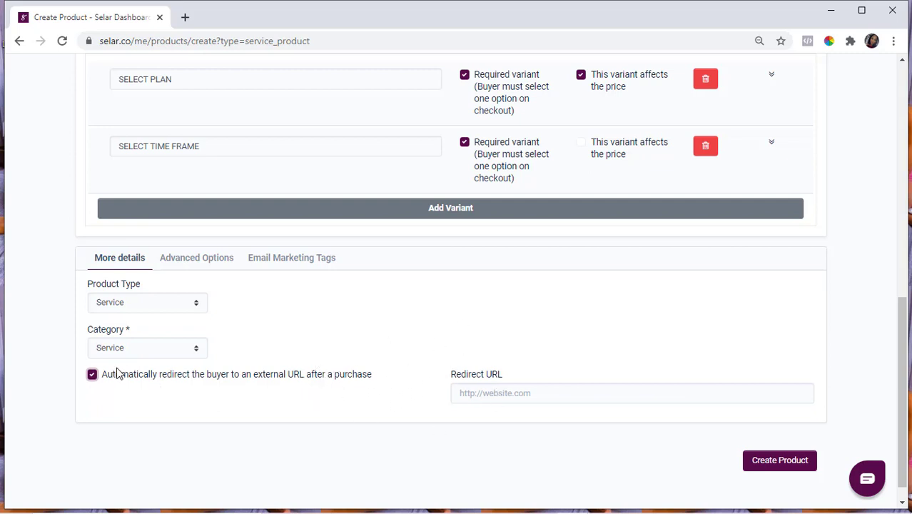
click(92, 375)
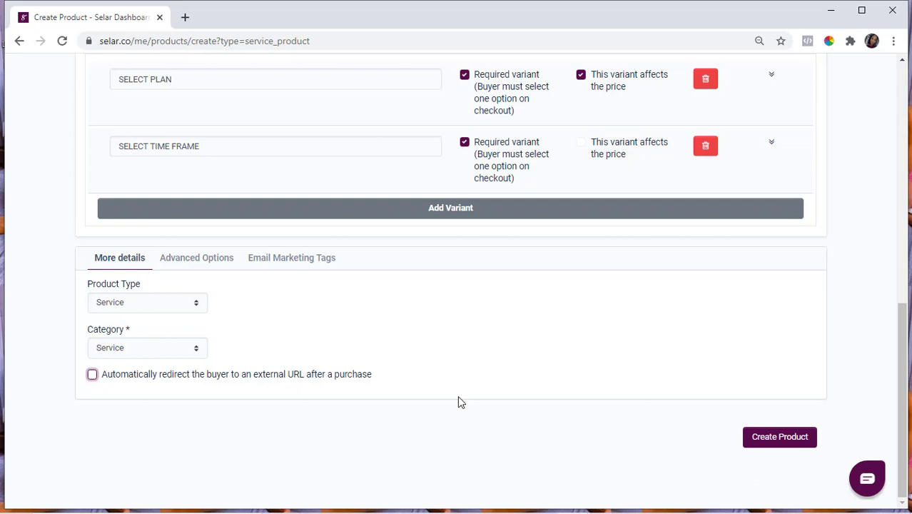
click(773, 439)
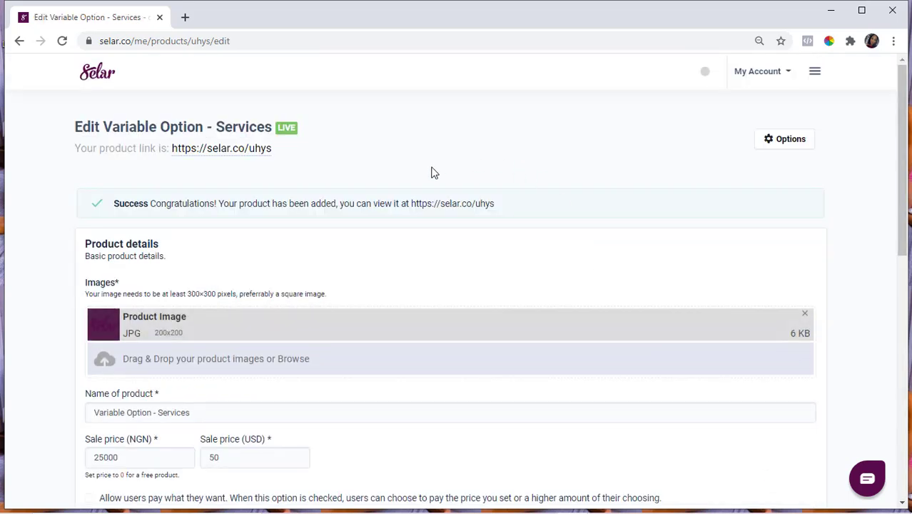
- Open the live product page from its product link and choose the Service and Workshop plan
click(220, 148)
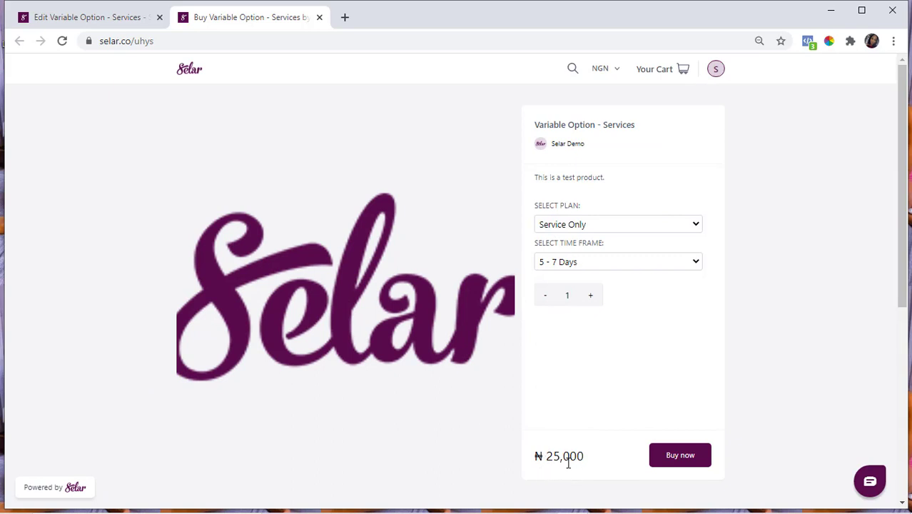
click(639, 225)
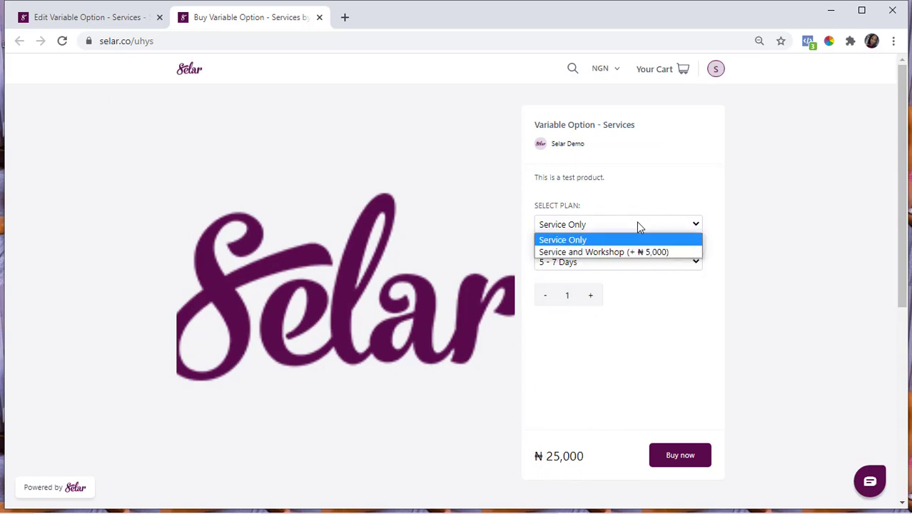
click(662, 254)
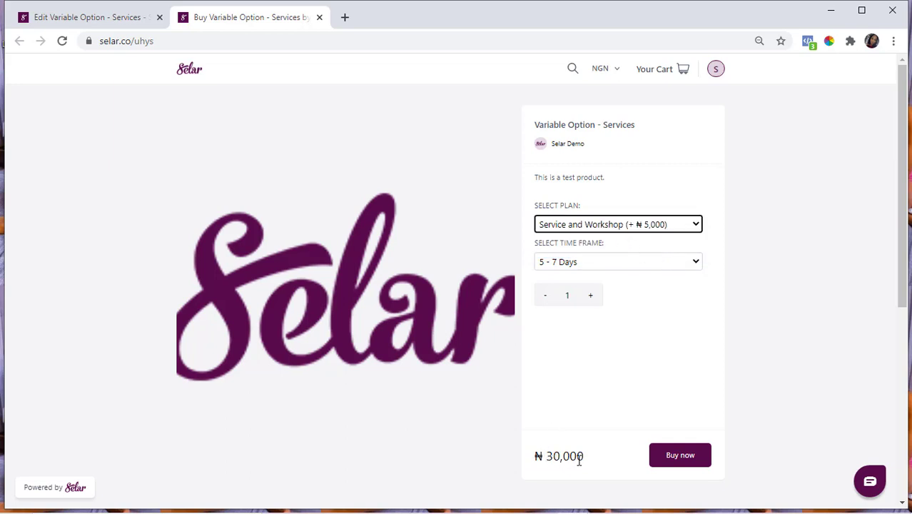
- Switch the time frame between 5 - 7 Days and 30 Days to check its effect on the price
click(626, 265)
click(553, 264)
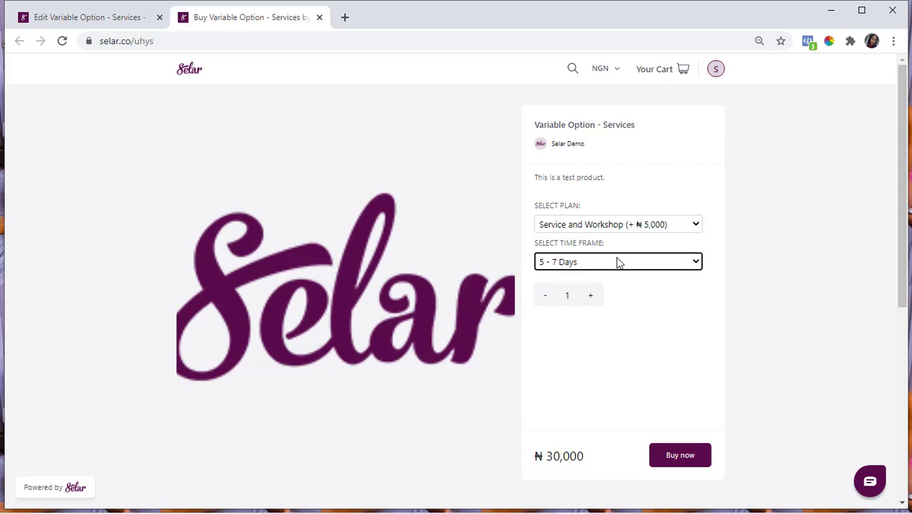
click(617, 262)
click(584, 287)
click(585, 263)
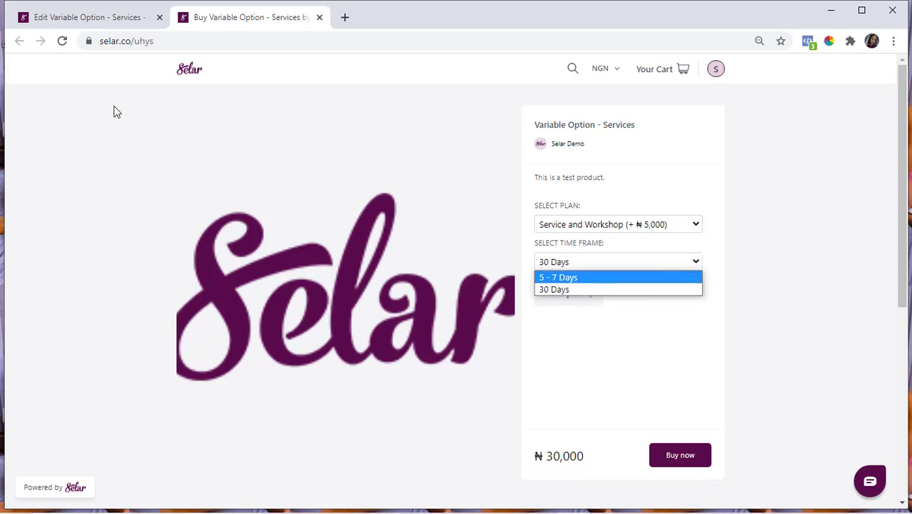
click(621, 264)
click(621, 265)
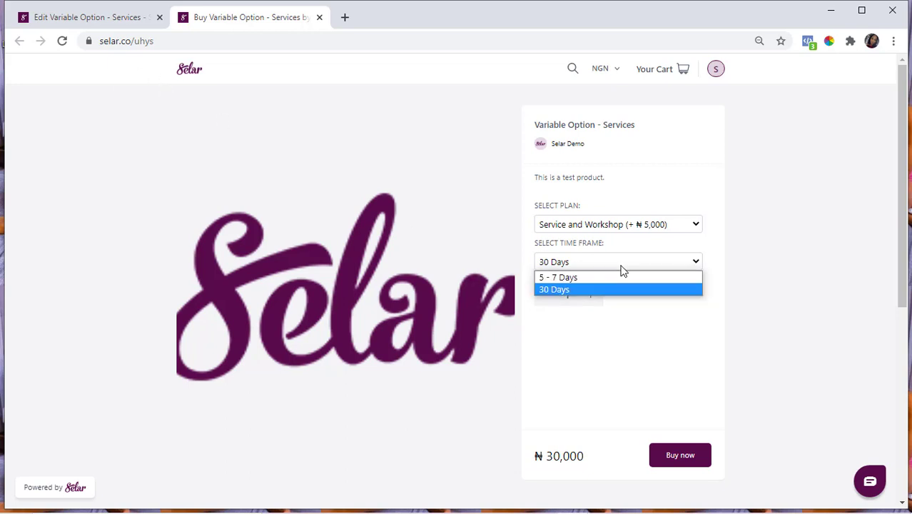
click(605, 278)
click(590, 265)
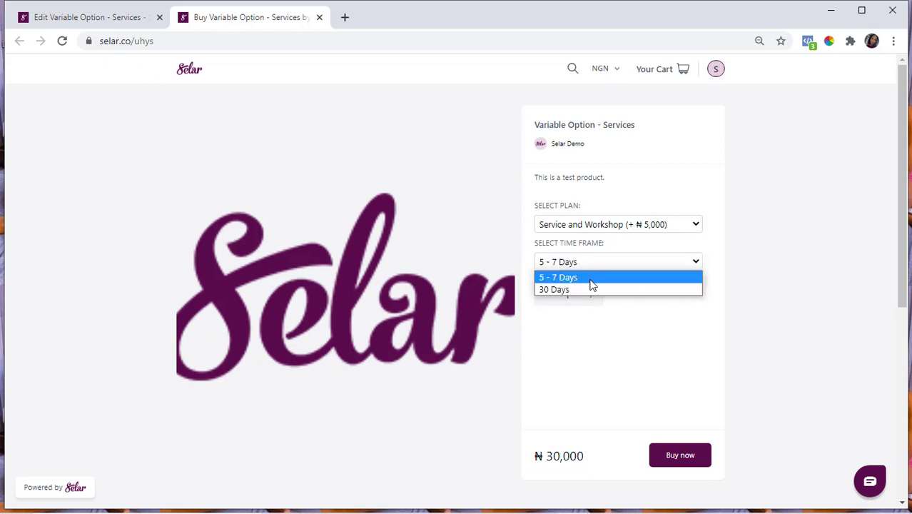
click(591, 291)
click(574, 265)
click(575, 277)
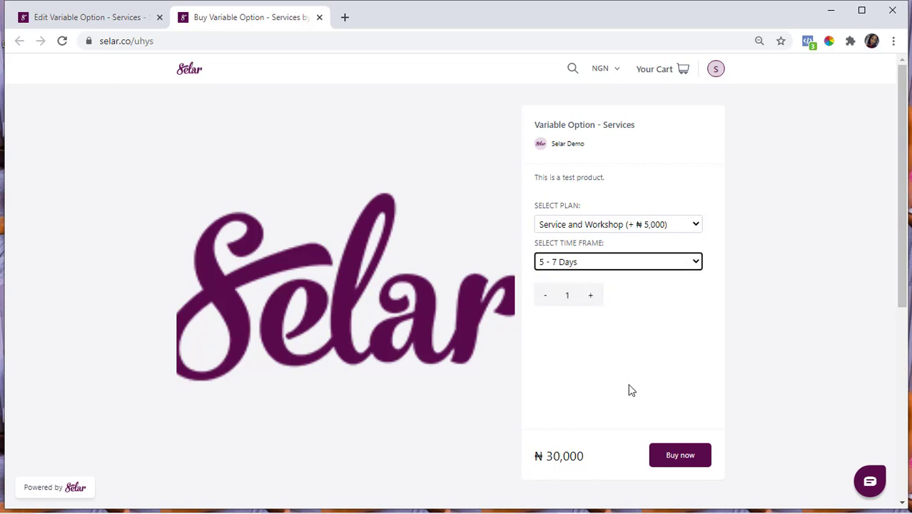
- Switch the plan to Service Only and back to Service and Workshop to compare the total prices
click(645, 234)
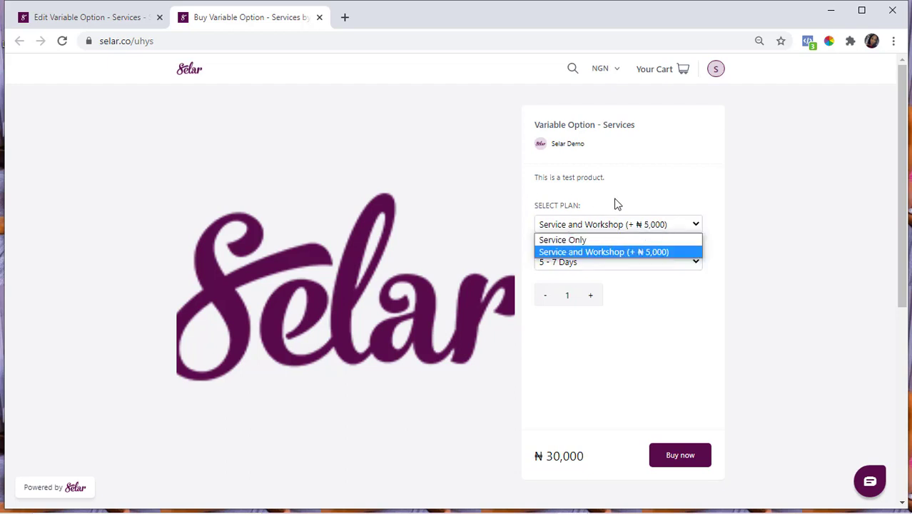
click(600, 240)
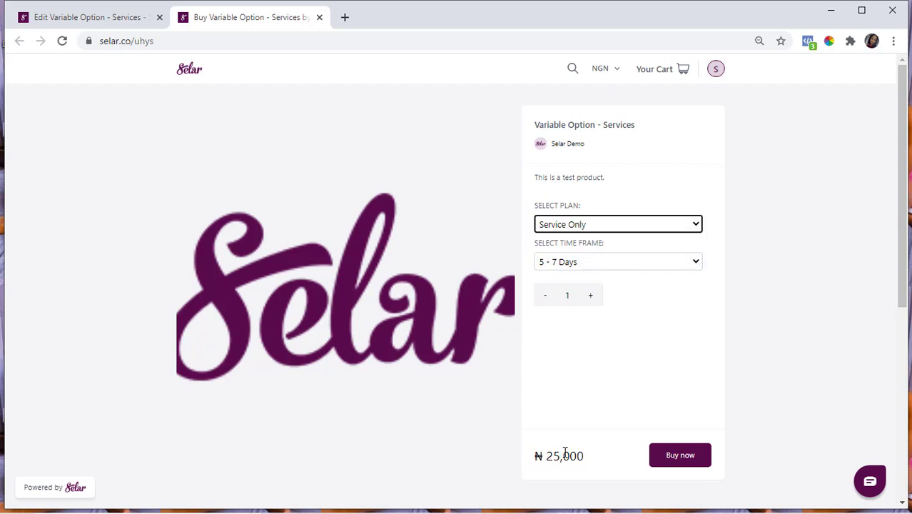
click(581, 231)
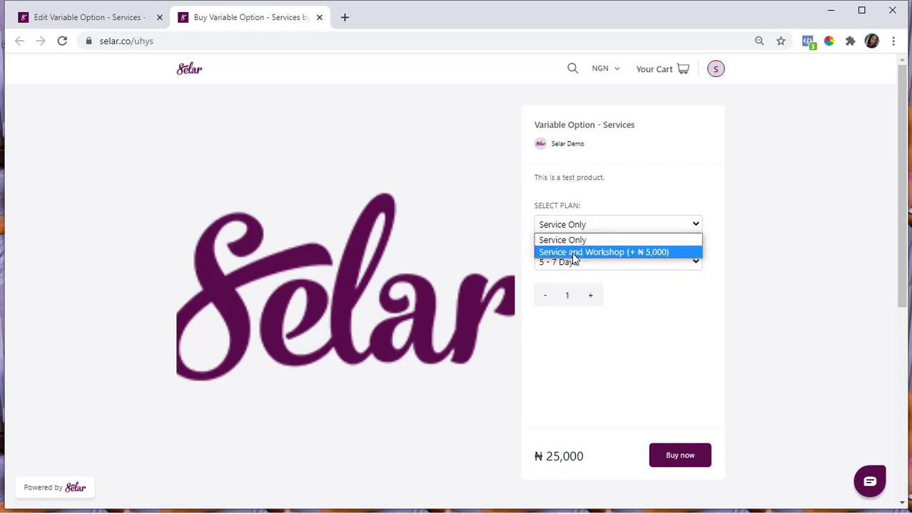
click(572, 252)
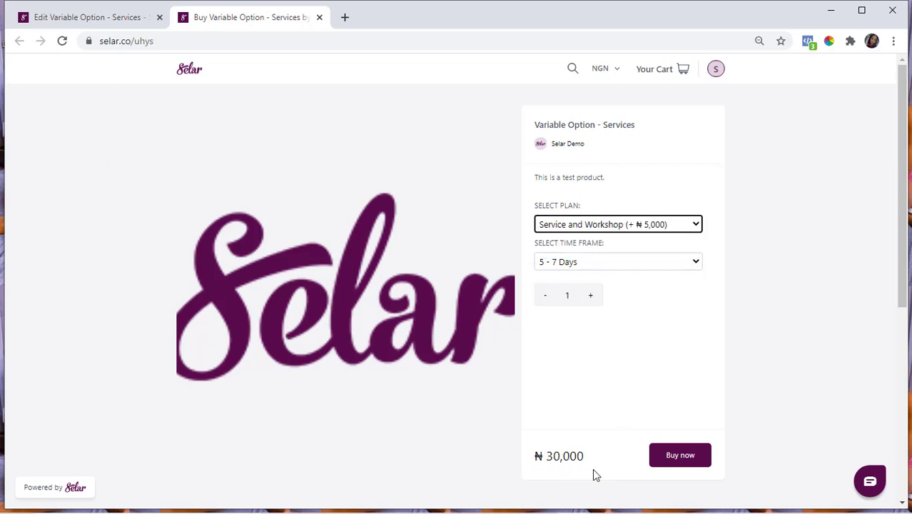